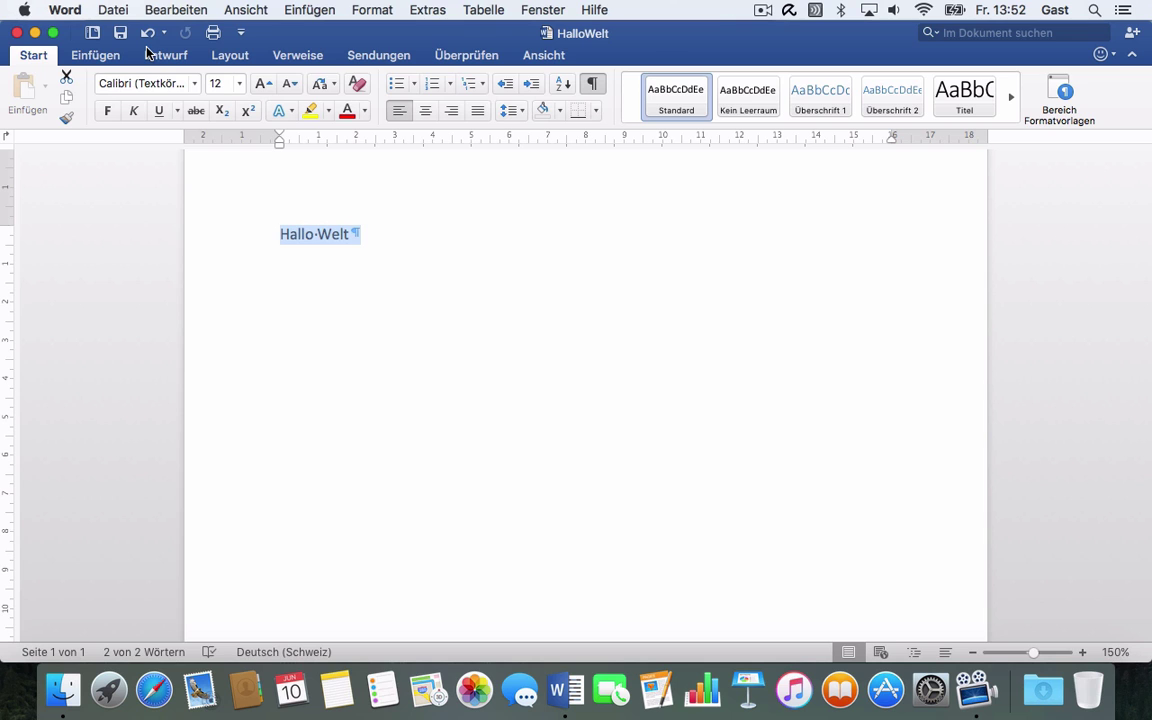
Open Word-Einstellungen from the Word menu's Einstellungen… item
click(62, 7)
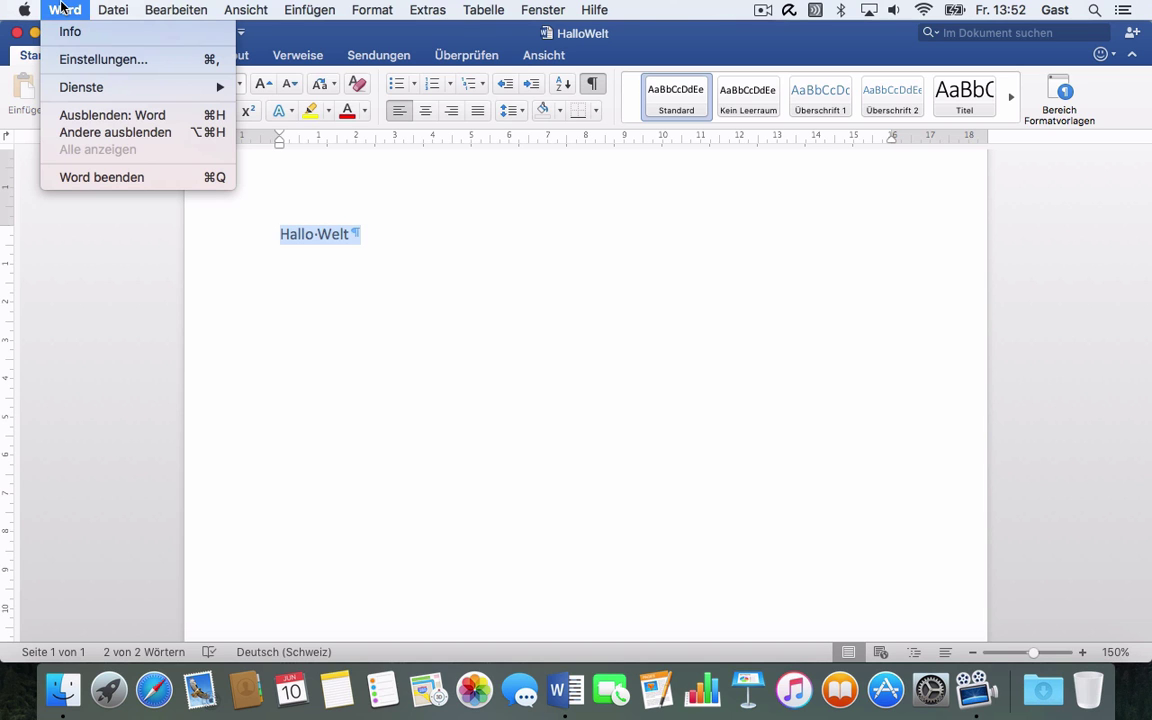
click(78, 59)
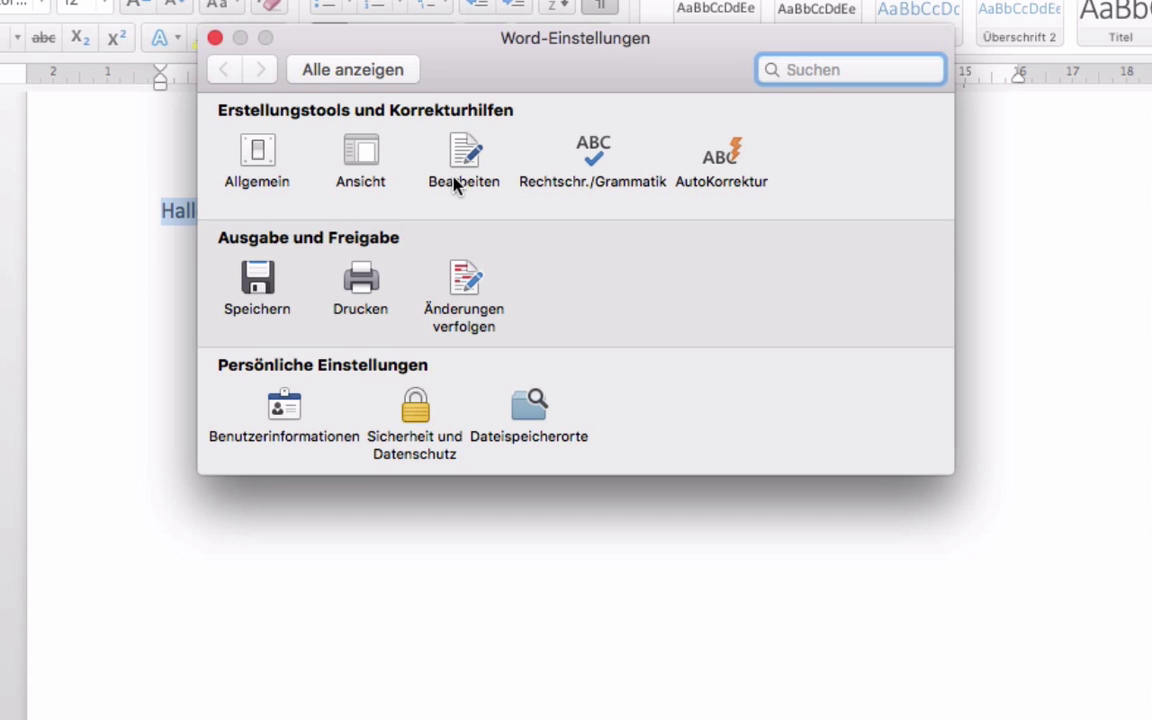
click(259, 158)
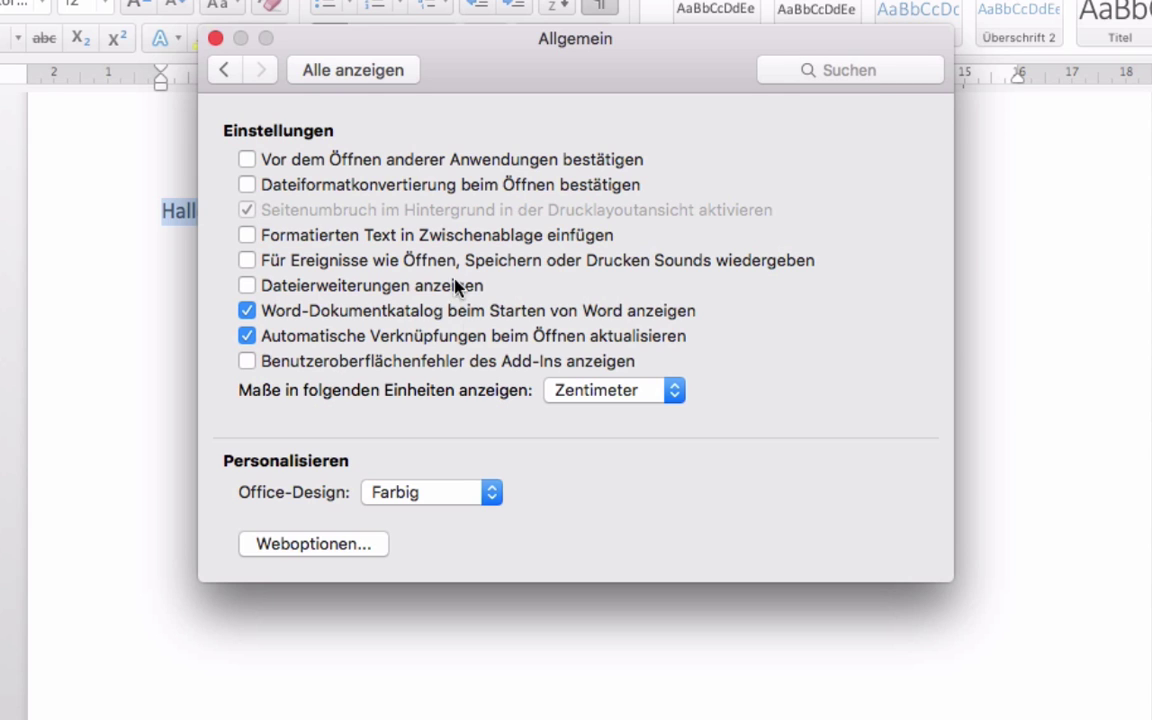
click(366, 72)
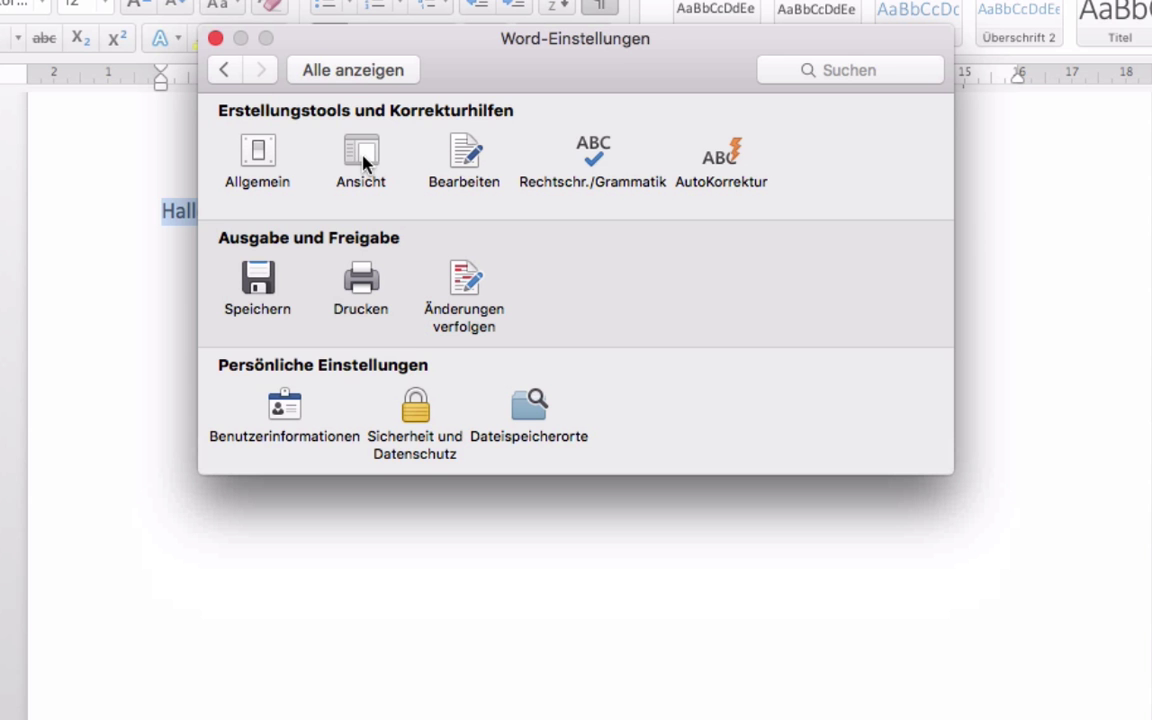
In Ansicht, show the Entwicklertools tab and toggle Alle non-printing characters off and on again
click(365, 163)
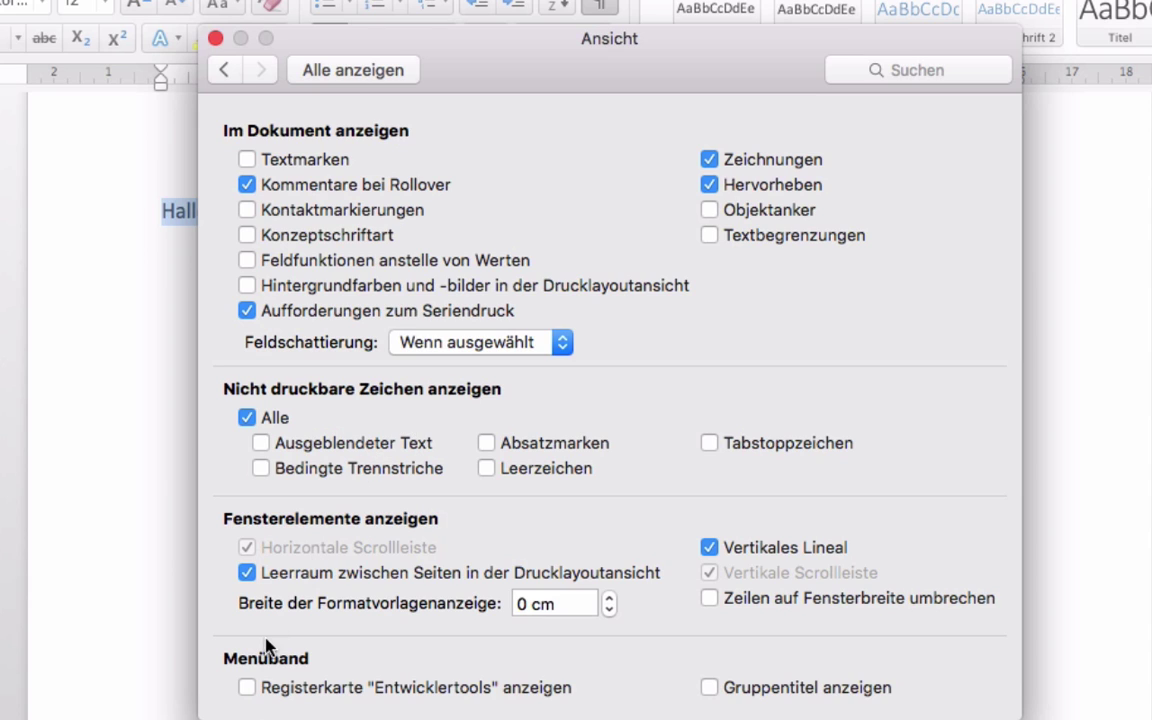
click(247, 687)
click(248, 419)
click(248, 419)
click(371, 70)
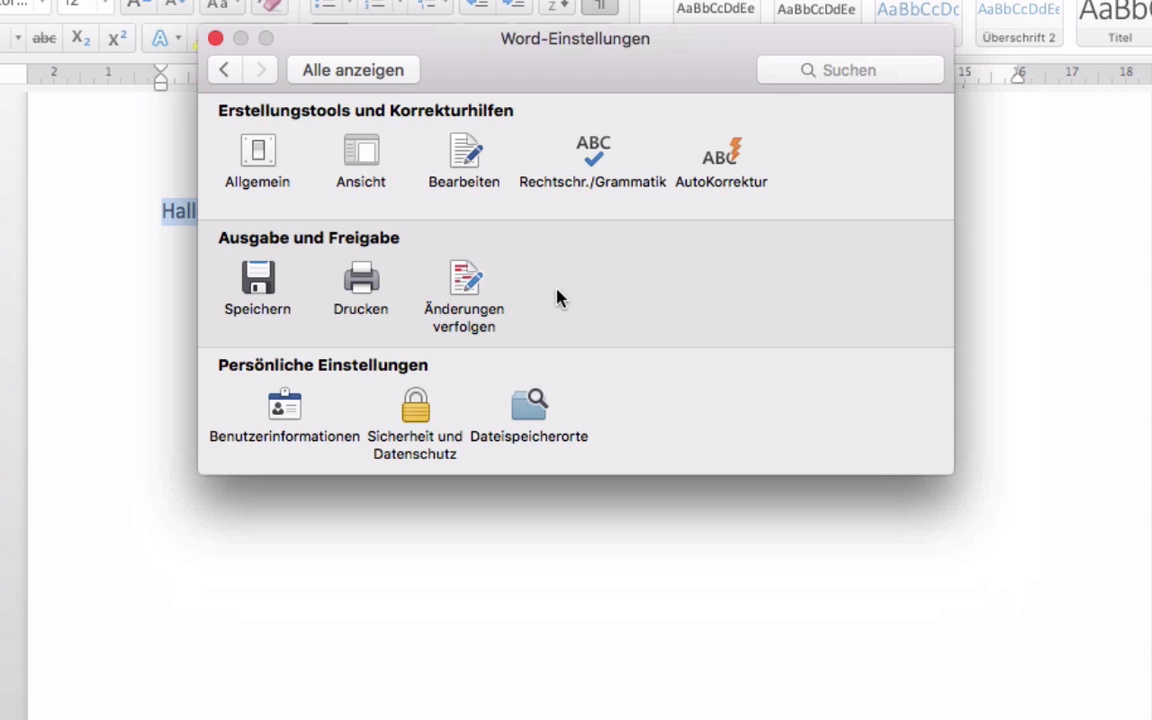
Open the Bearbeiten preferences and keep Bilder einfügen als set to Quadrat
click(466, 153)
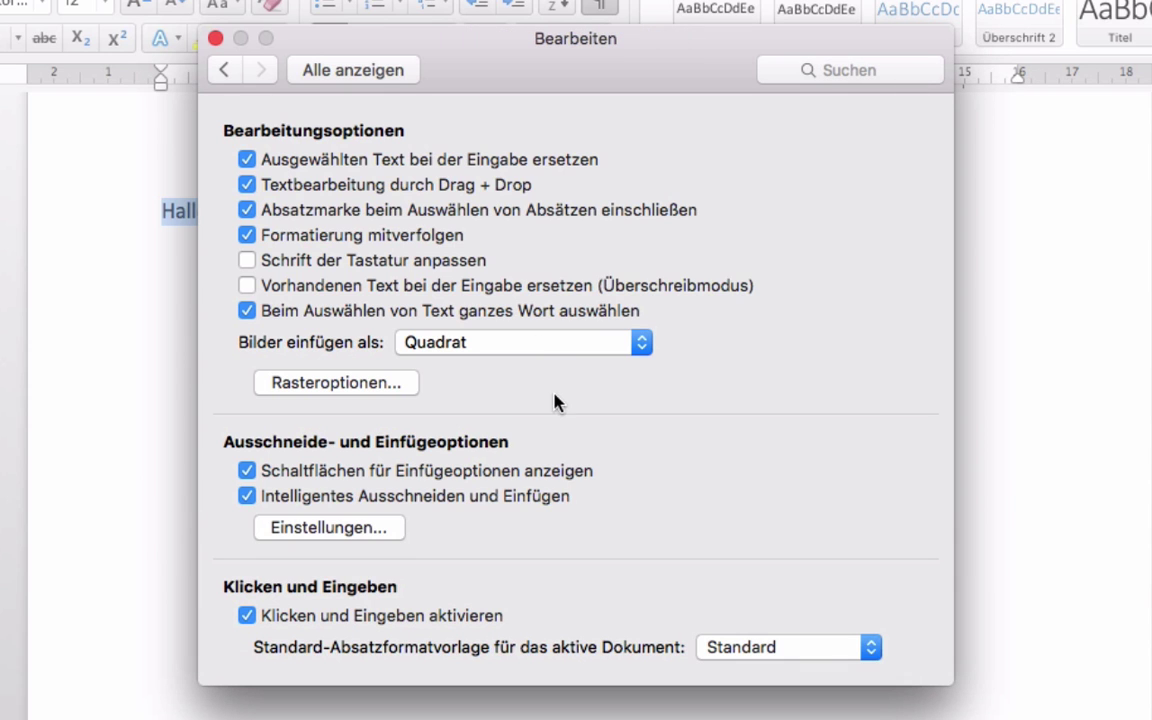
click(527, 343)
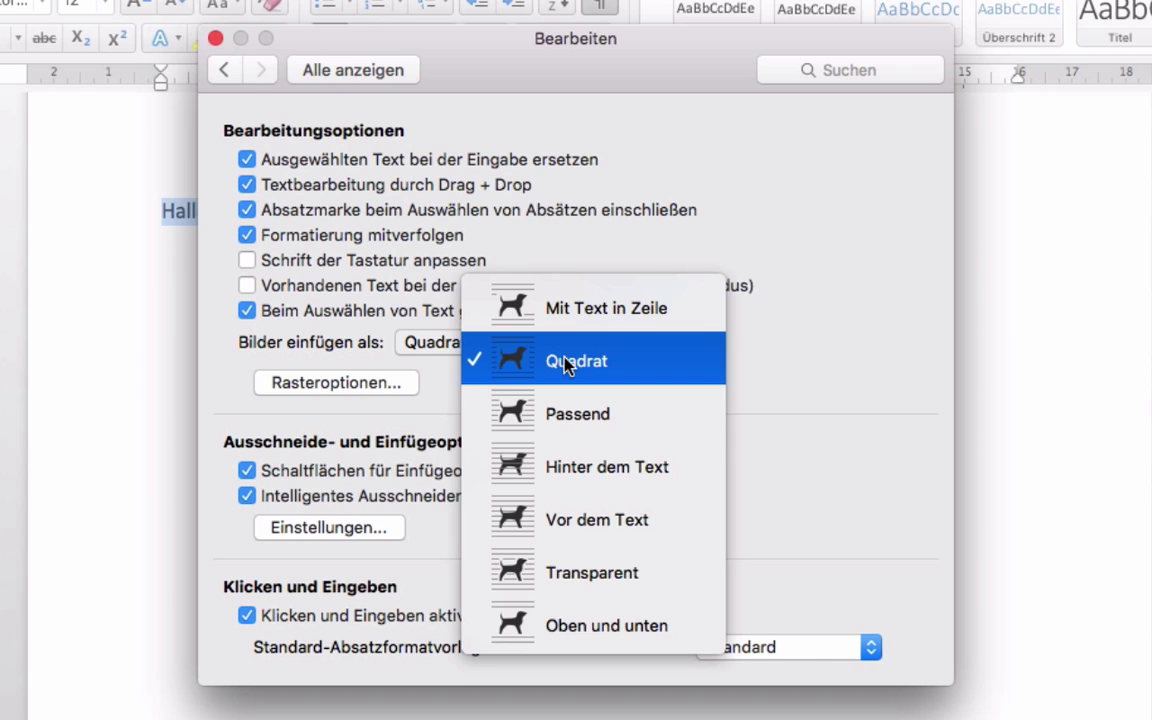
click(567, 363)
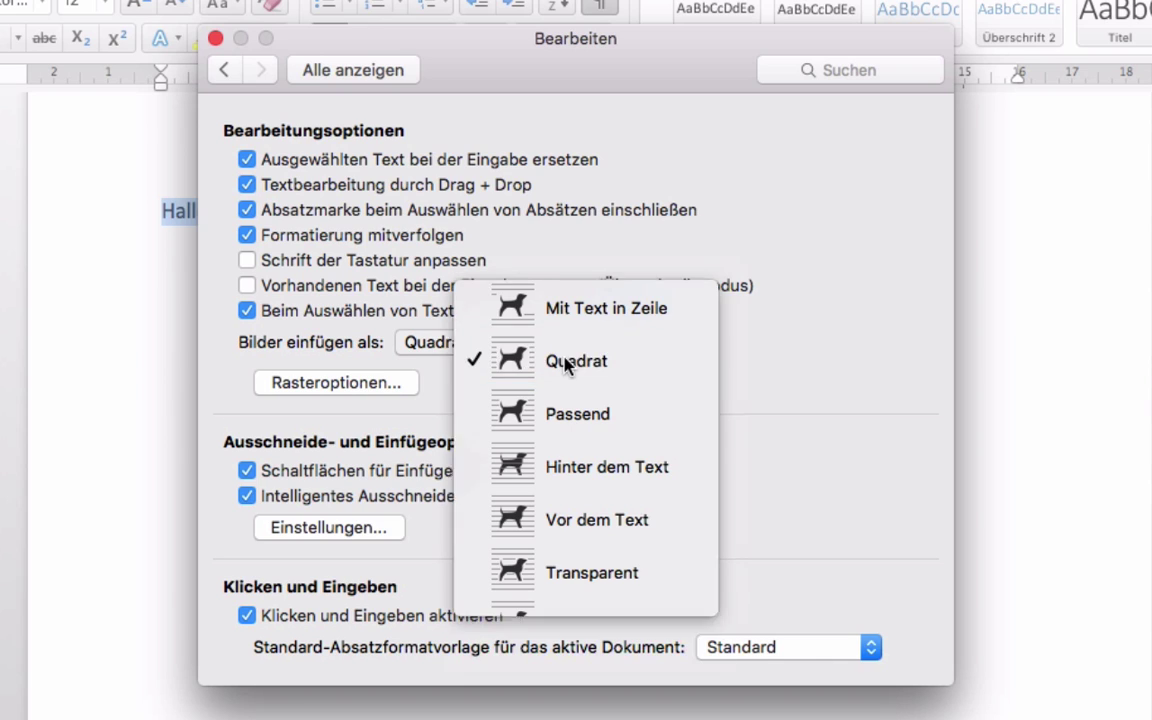
Set Rasteroptionen horizontal and vertical spacing both to 0.1 cm and confirm
click(367, 388)
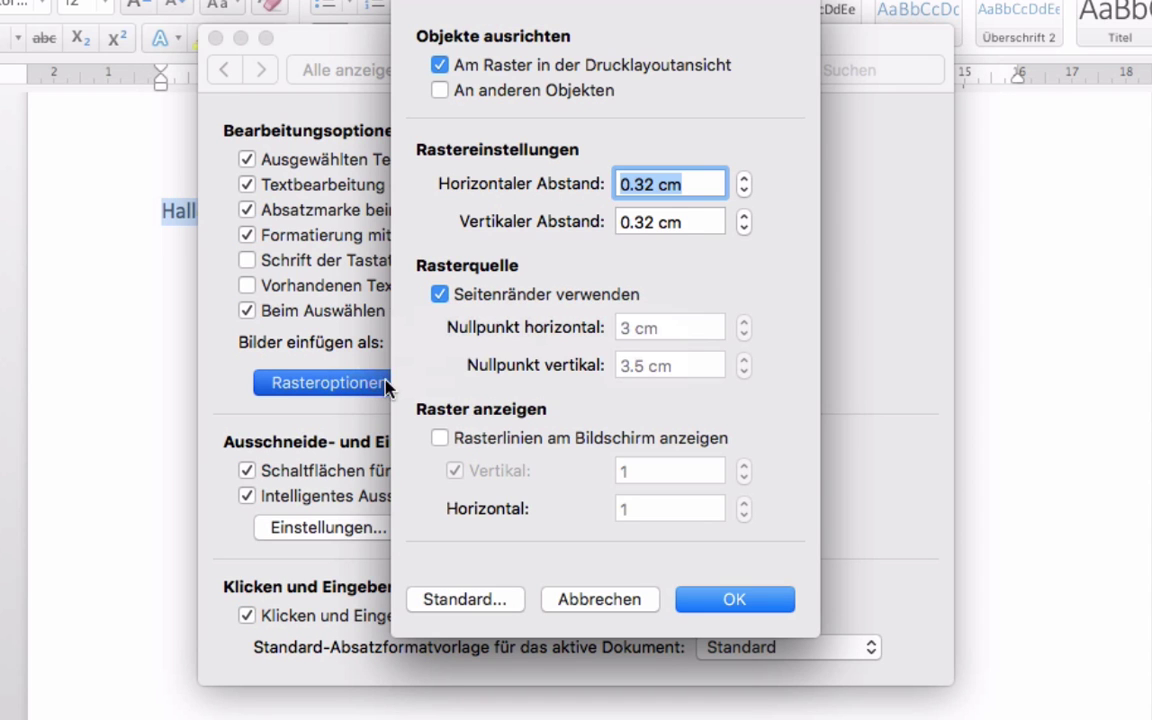
click(743, 192)
click(743, 192)
click(743, 227)
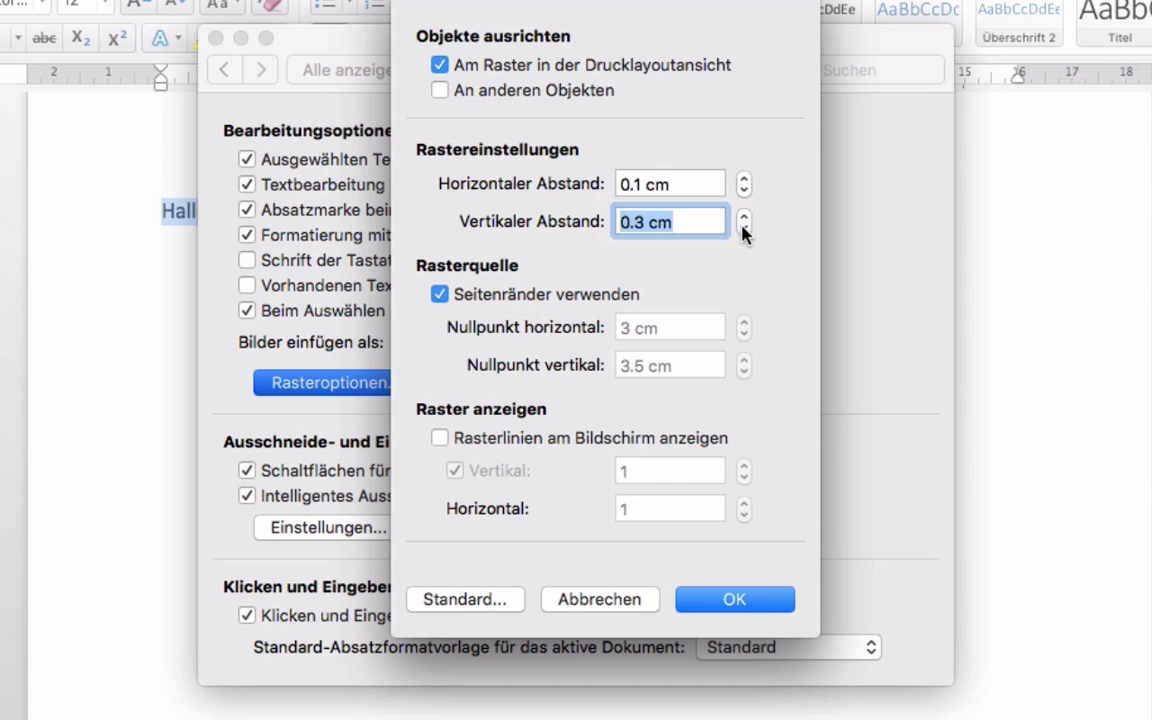
click(743, 227)
click(743, 227)
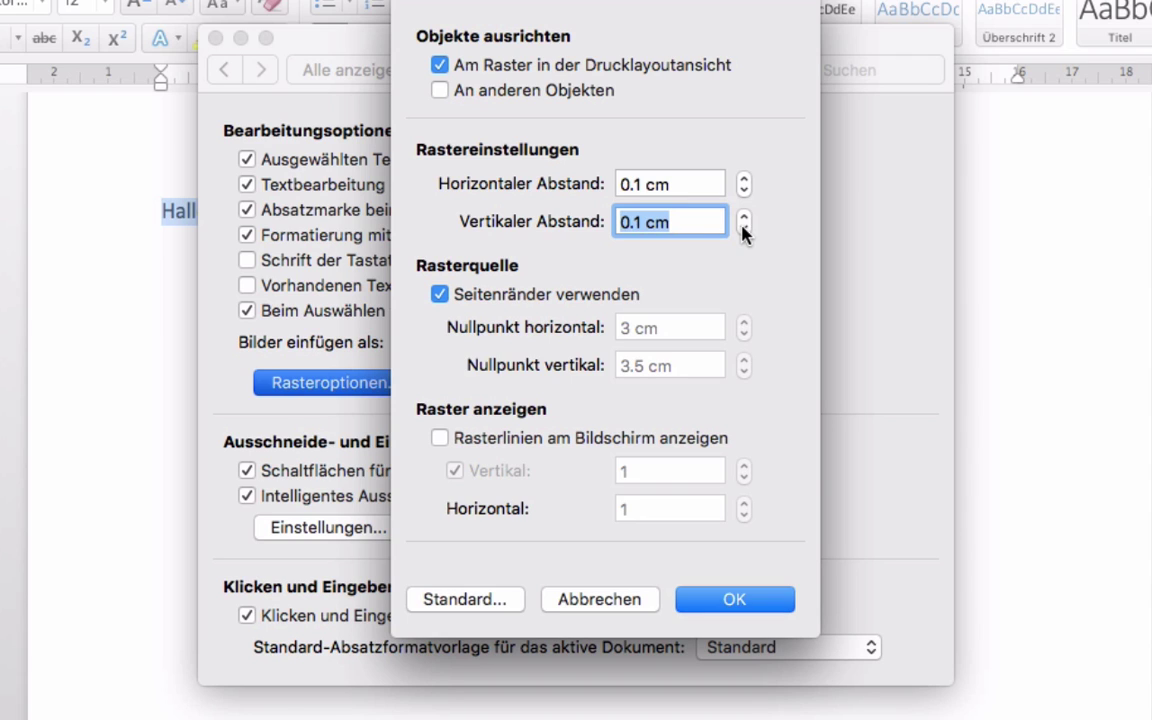
click(740, 603)
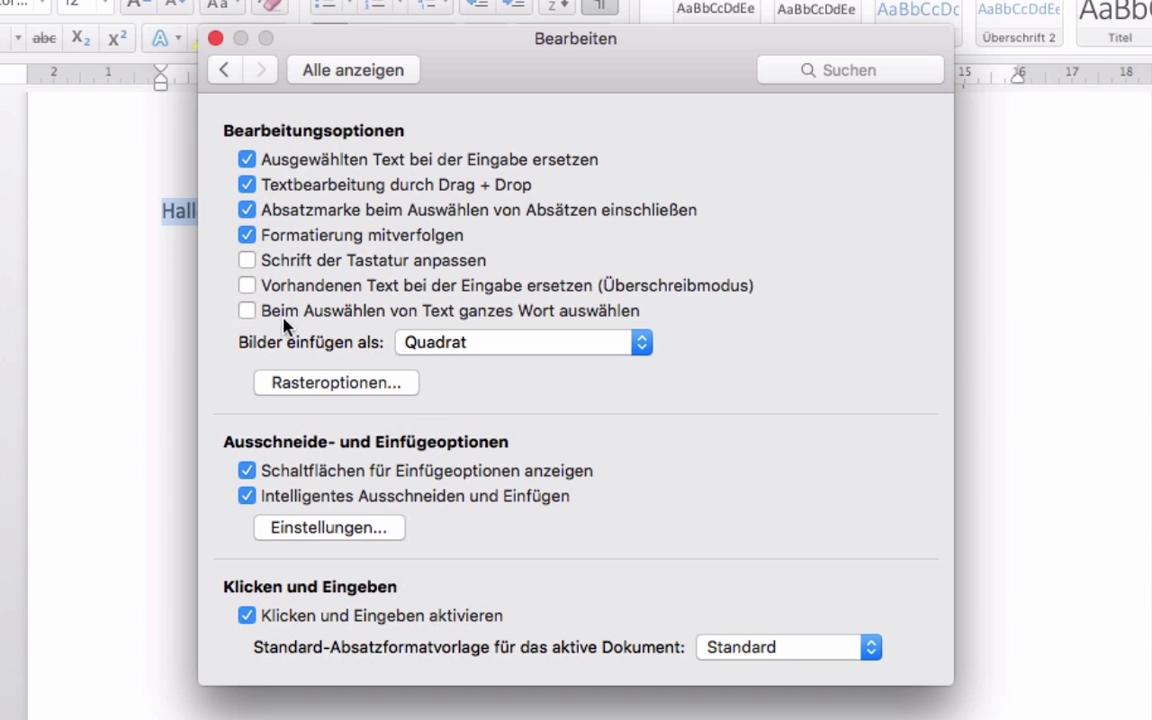
Go back to the preferences overview and open Rechtschr./Grammatik
click(338, 72)
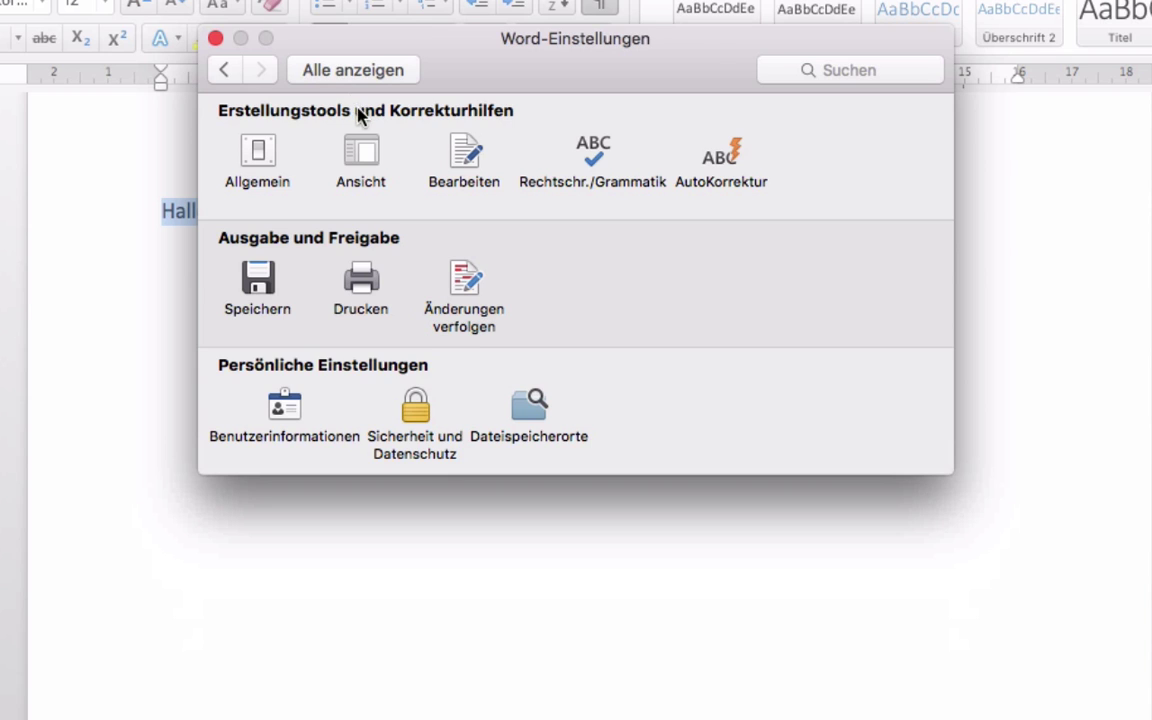
click(595, 160)
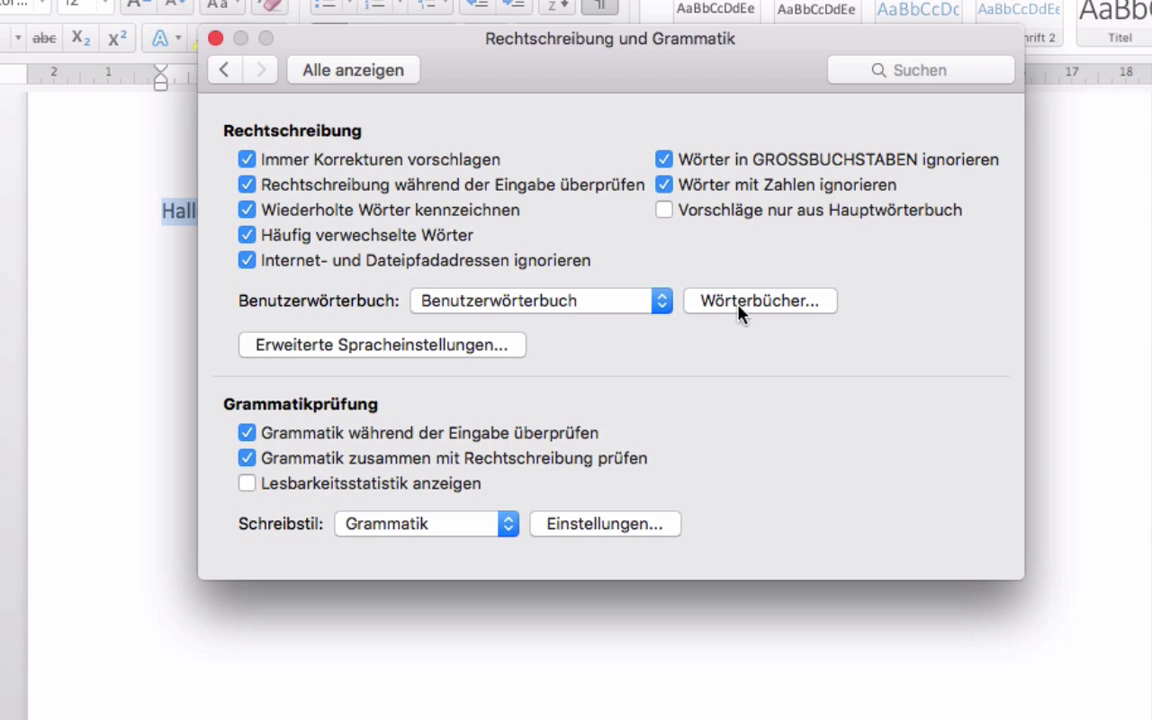
Change the Benutzerwörterbuch language to Deutsch (Schweiz) in Wörterbücher… and confirm with OK
click(620, 305)
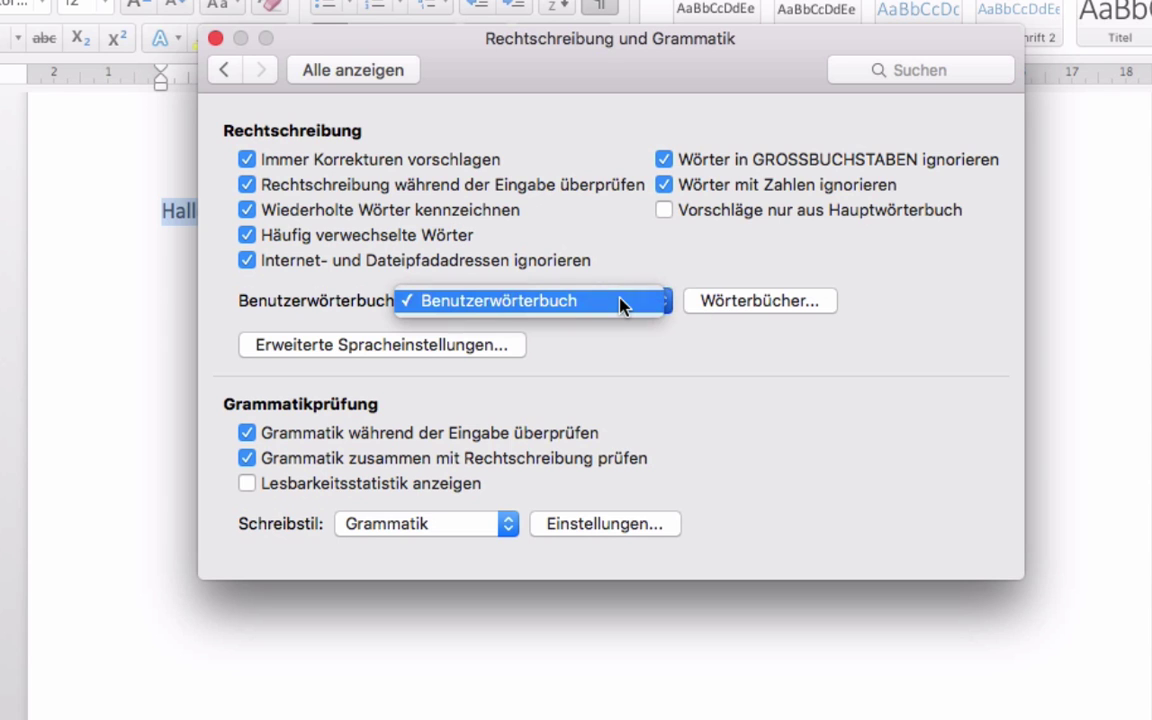
click(620, 302)
click(722, 302)
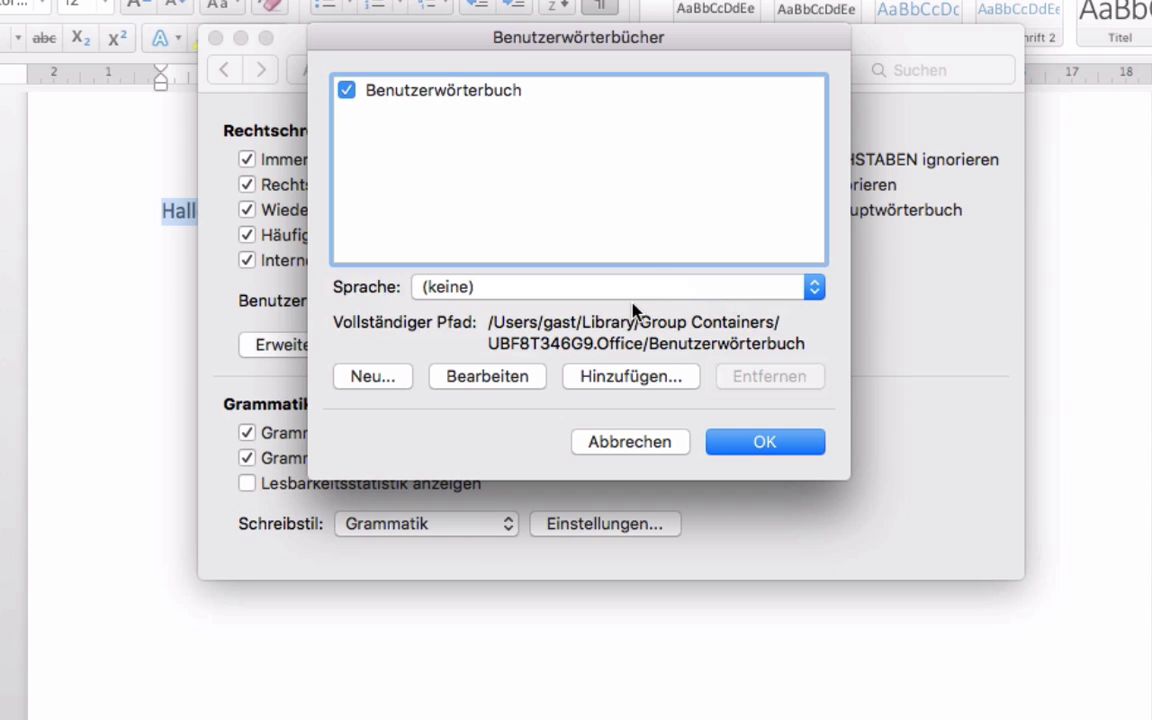
click(627, 290)
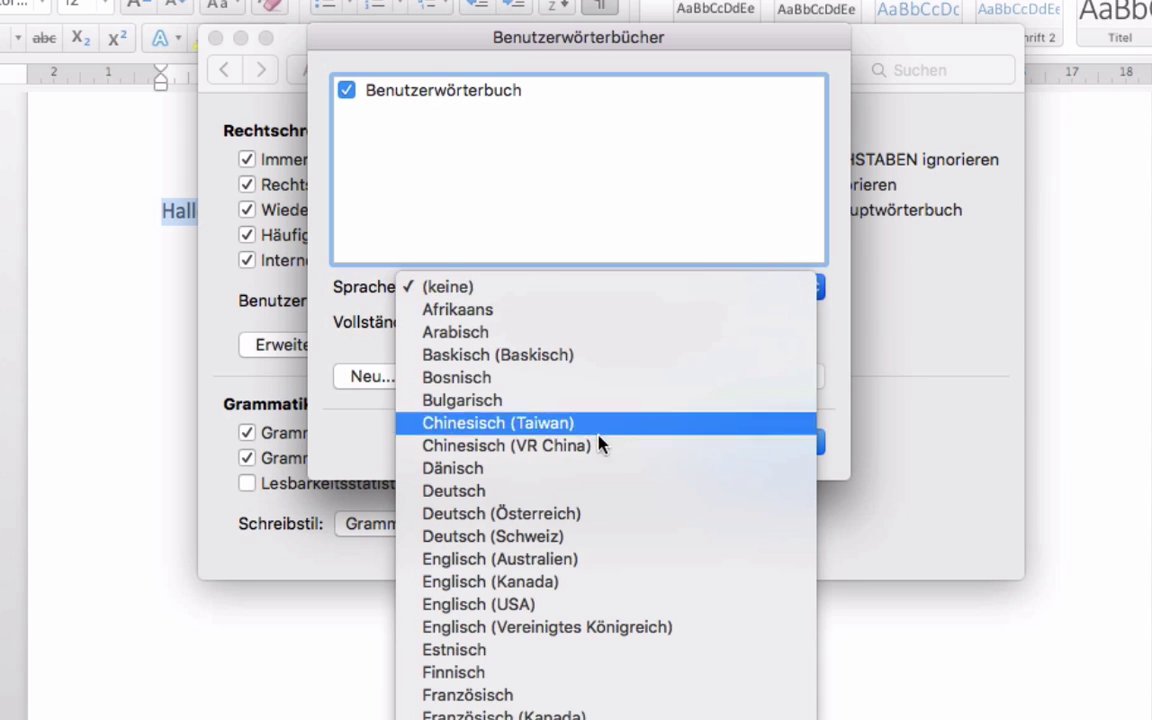
click(556, 538)
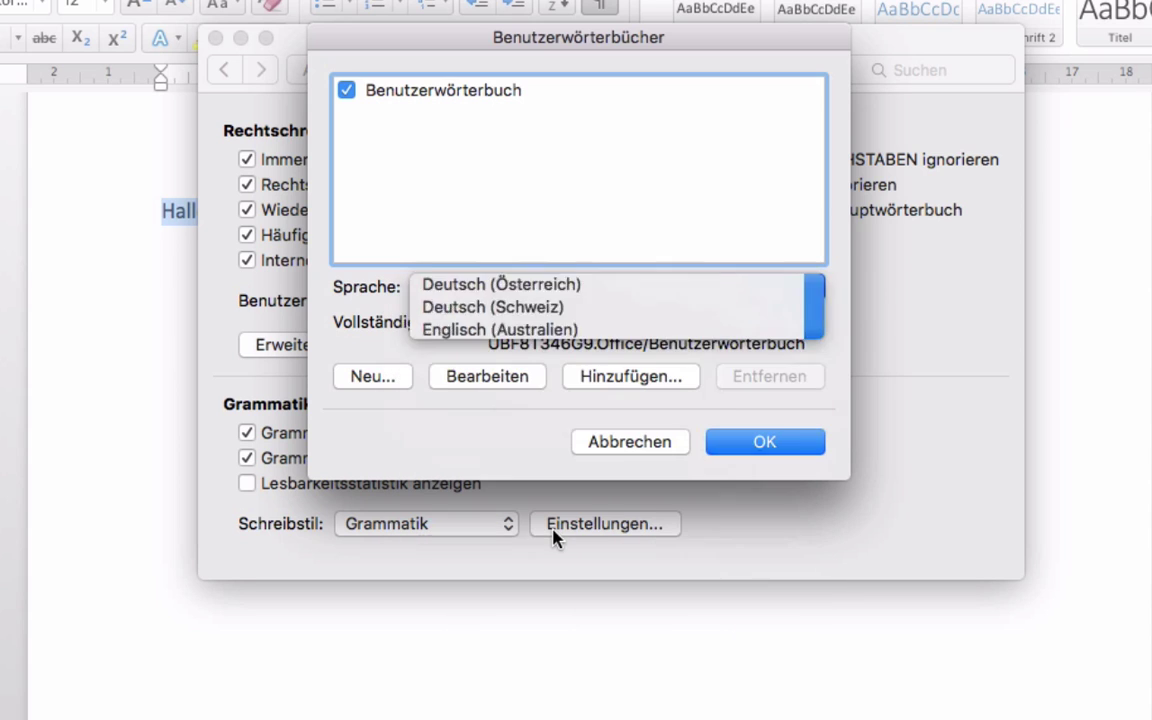
click(760, 445)
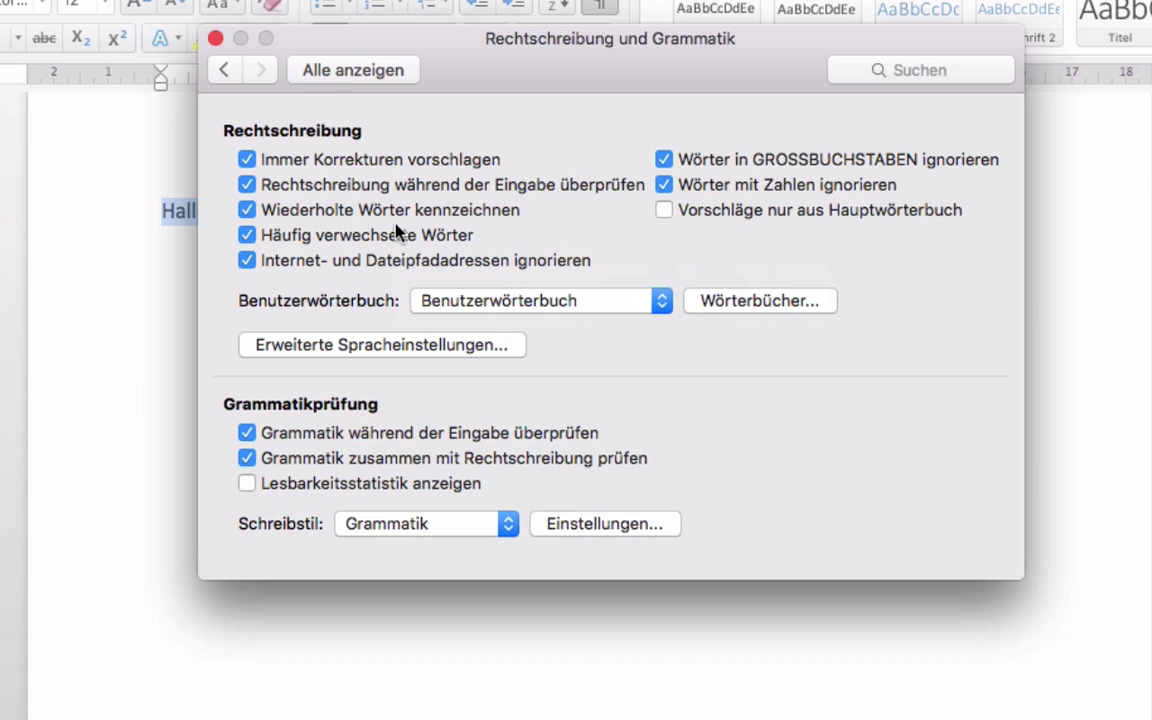
In AutoKorrektur, untick the table-cell, weekday, sentence-start and two-initial-capitals capitalisation rules
click(370, 77)
click(726, 160)
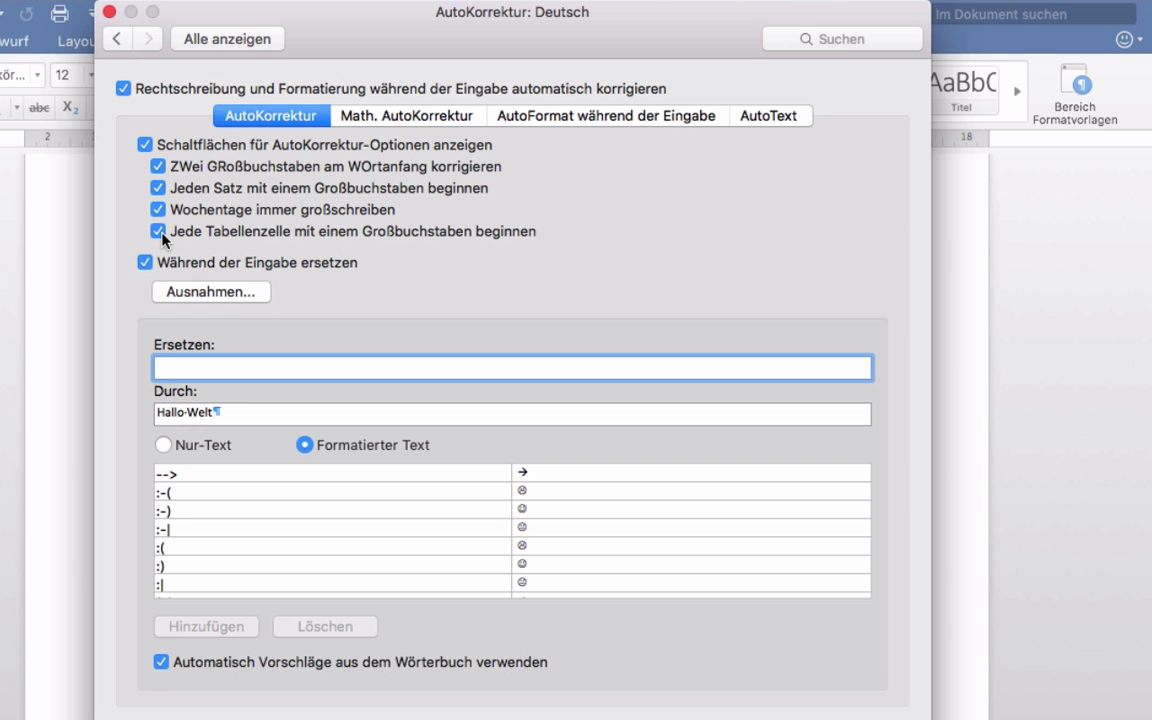
click(158, 231)
click(158, 209)
click(158, 188)
click(158, 166)
Turn off automatic borders, tables, network-path links and double-hyphen dashes in AutoFormat während der Eingabe
click(557, 117)
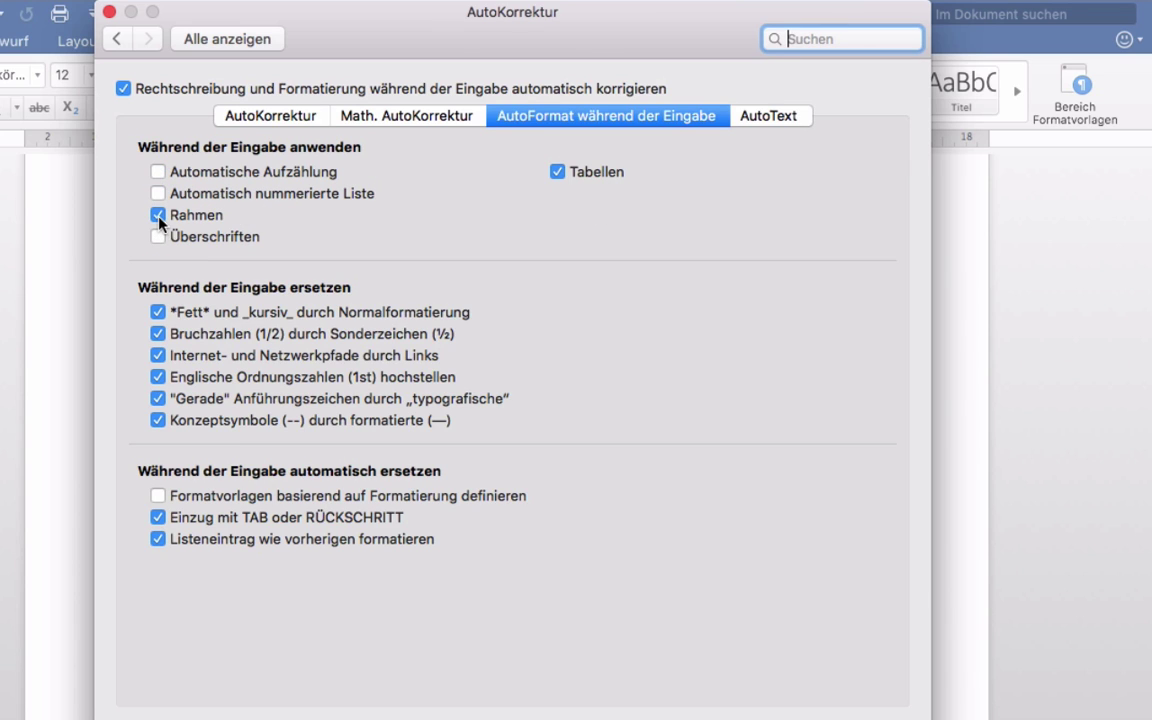
click(158, 216)
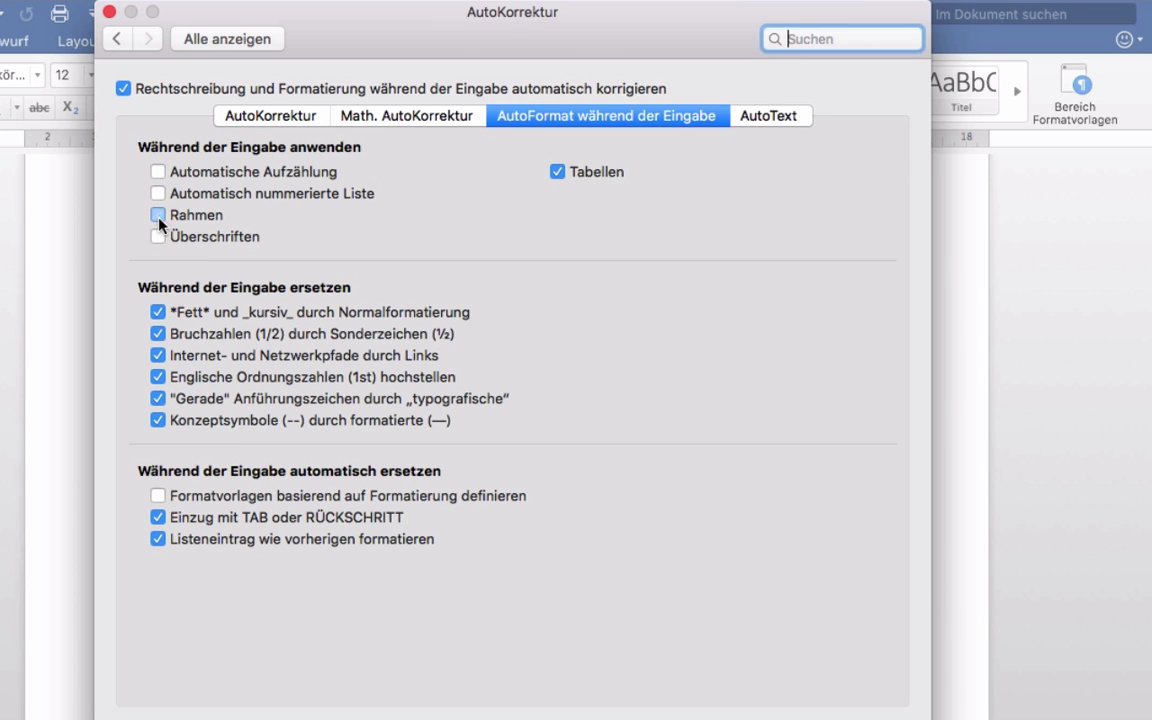
click(557, 172)
click(158, 356)
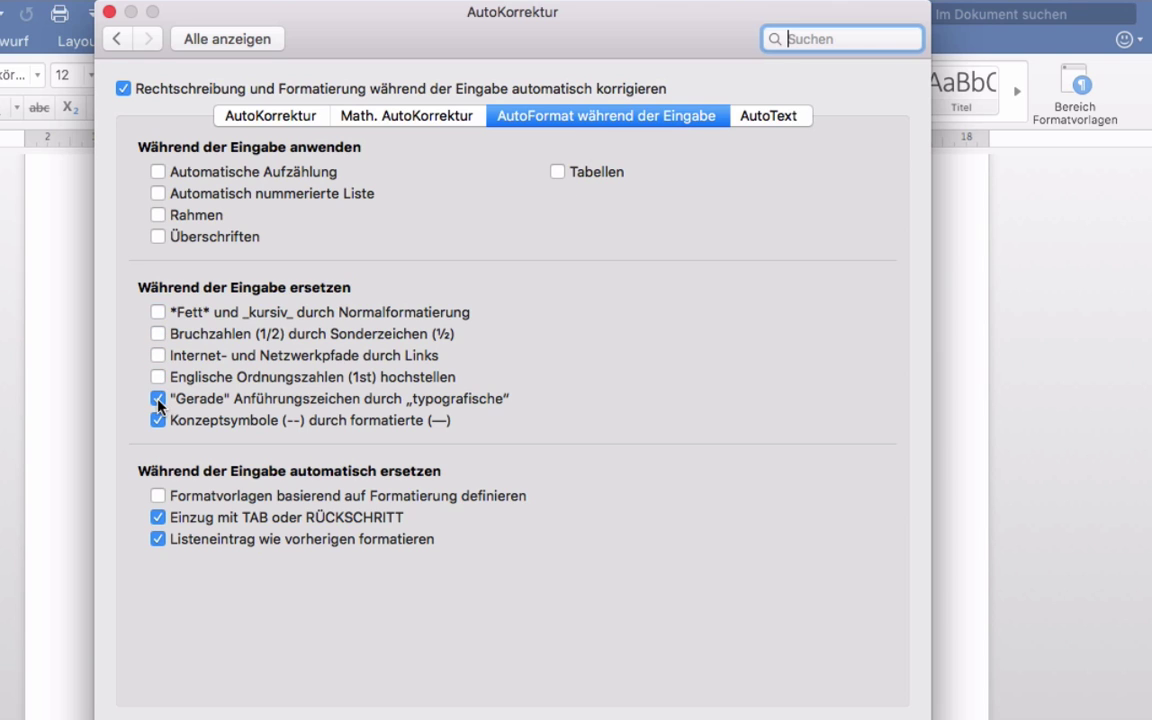
click(158, 420)
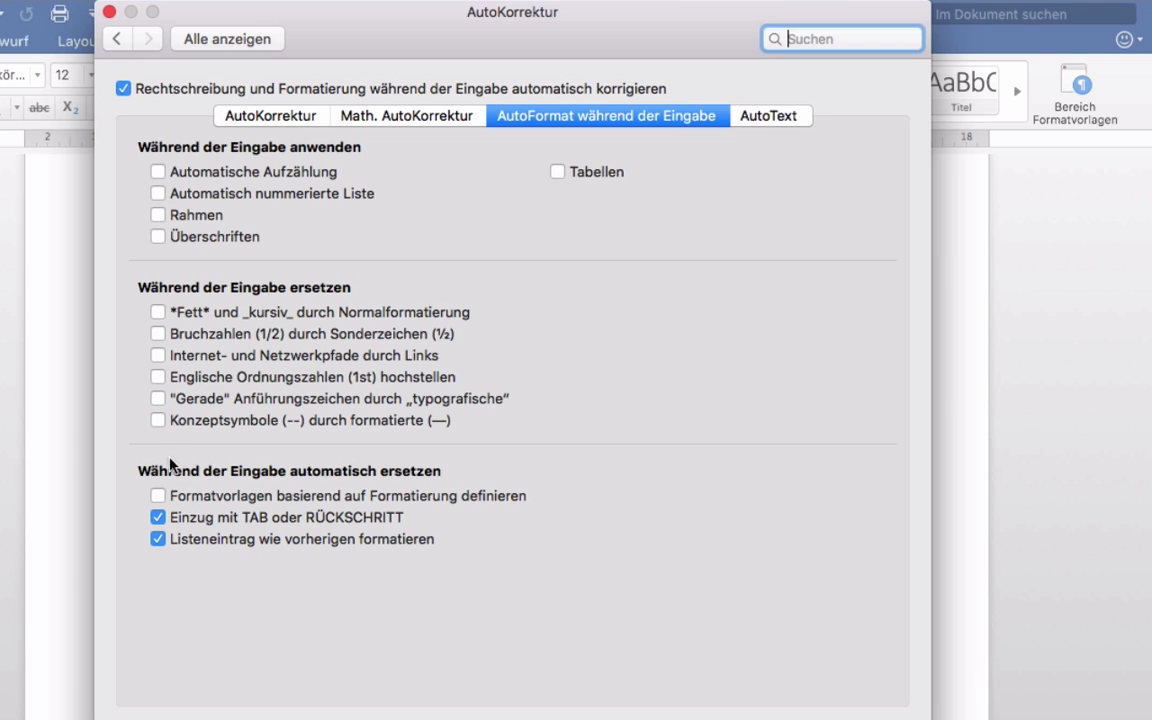
click(762, 116)
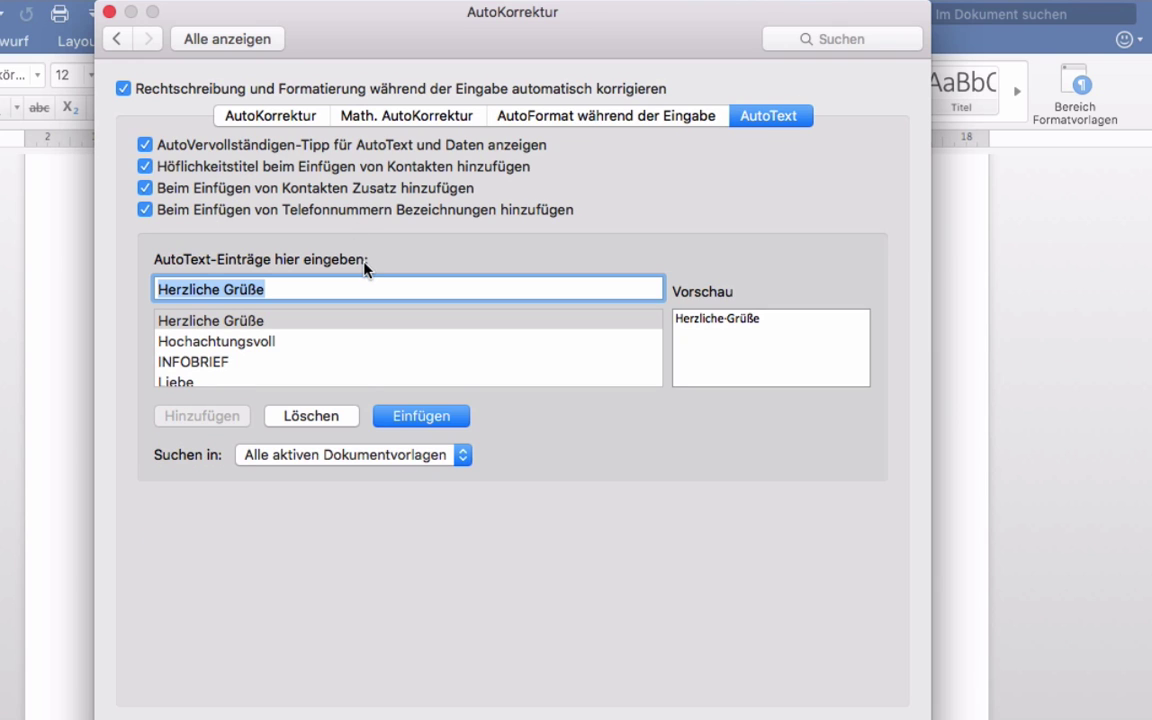
In Speichern, keep Word-Dokument (.docx) as the default save format, then return to the overview
click(265, 42)
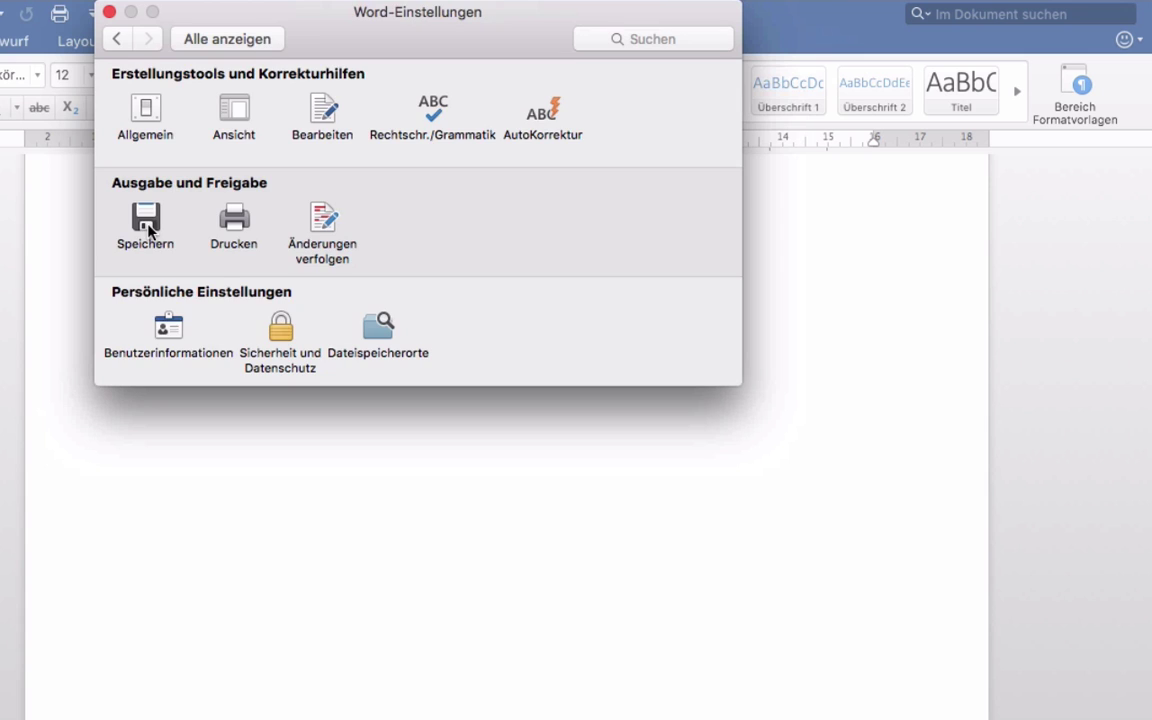
click(150, 232)
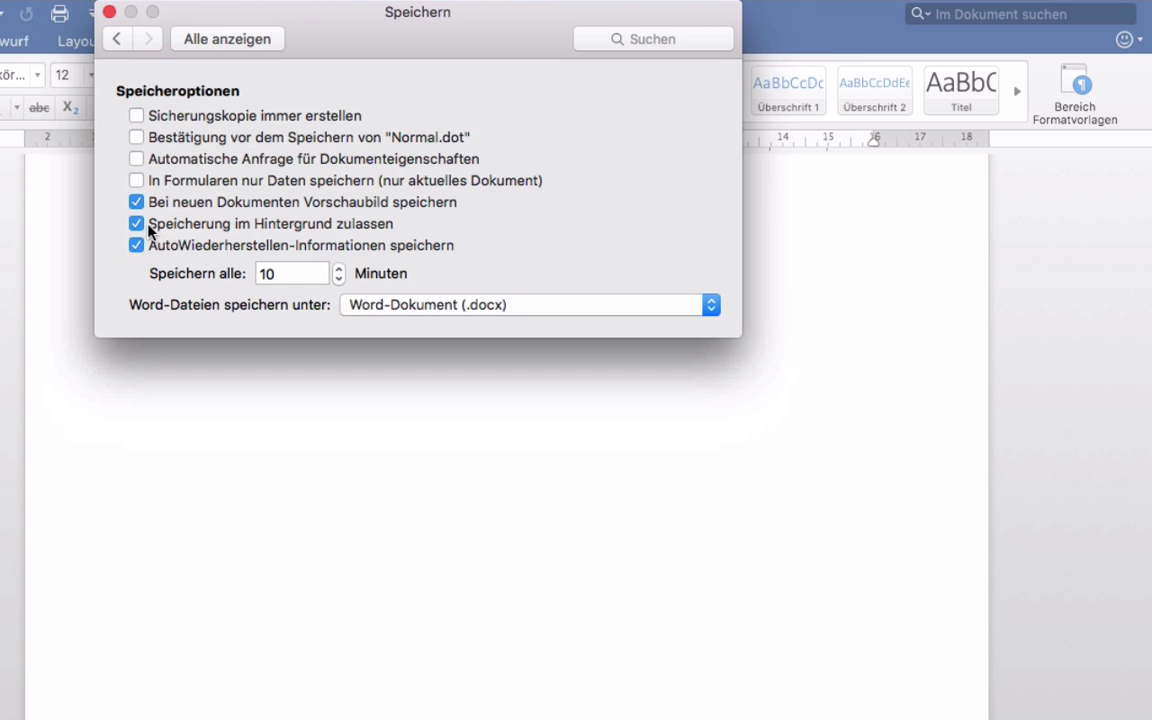
click(377, 315)
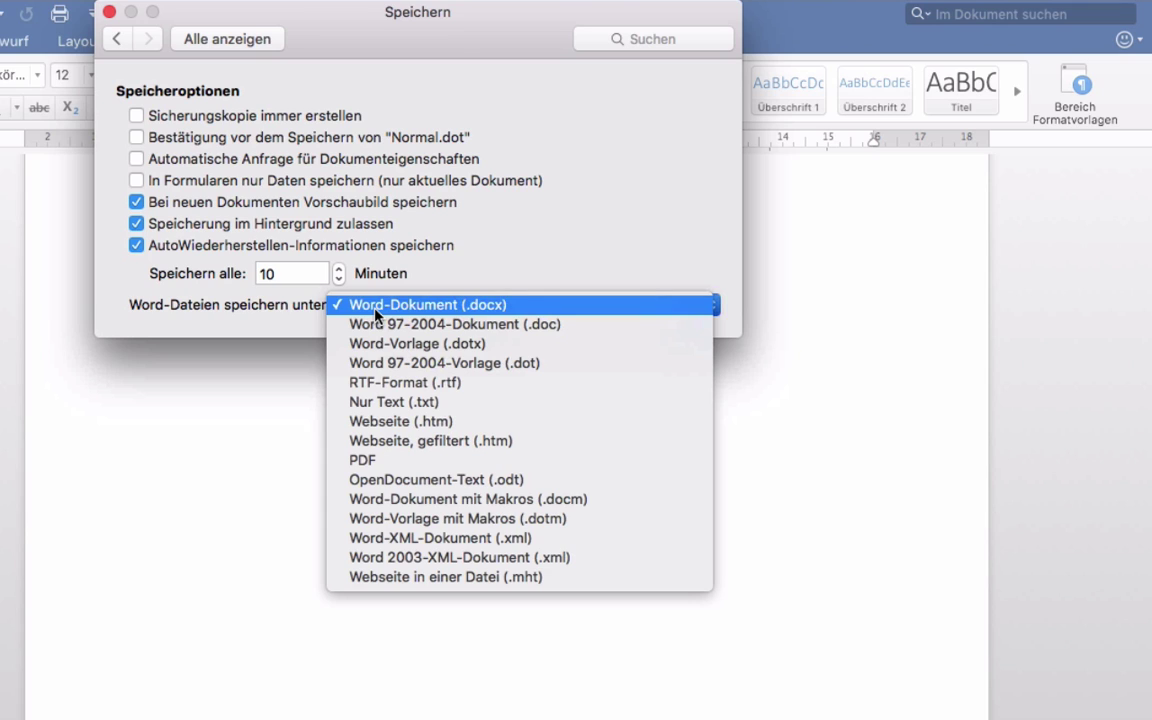
click(427, 174)
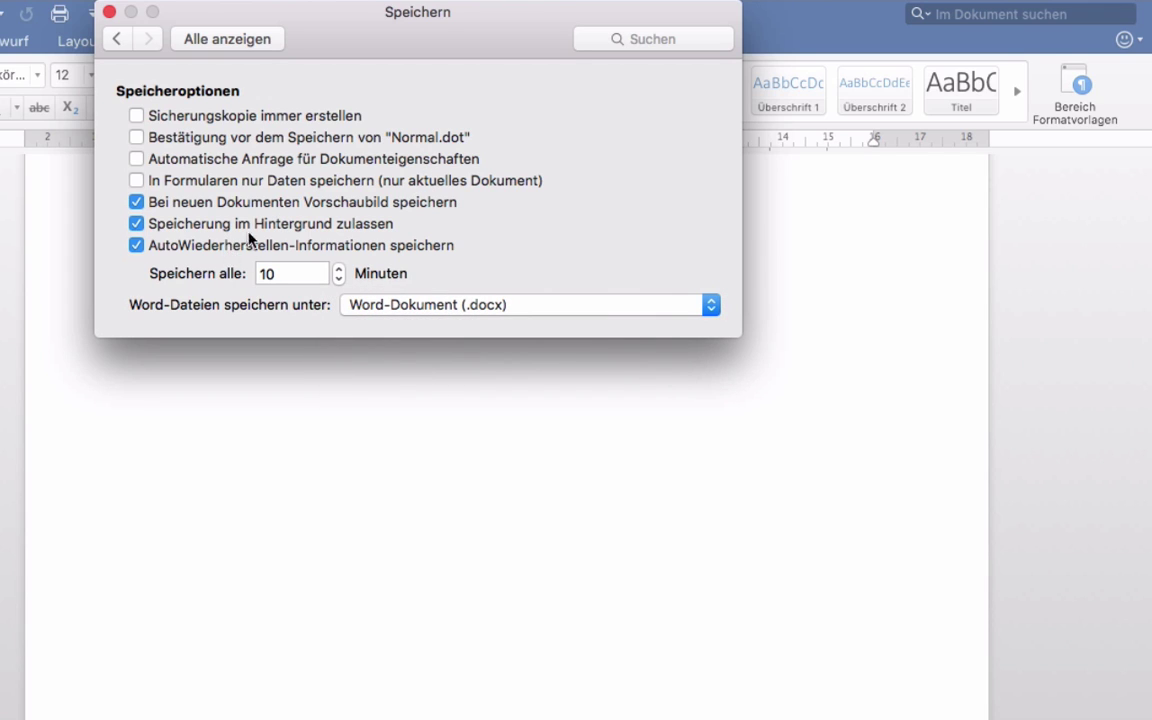
click(223, 40)
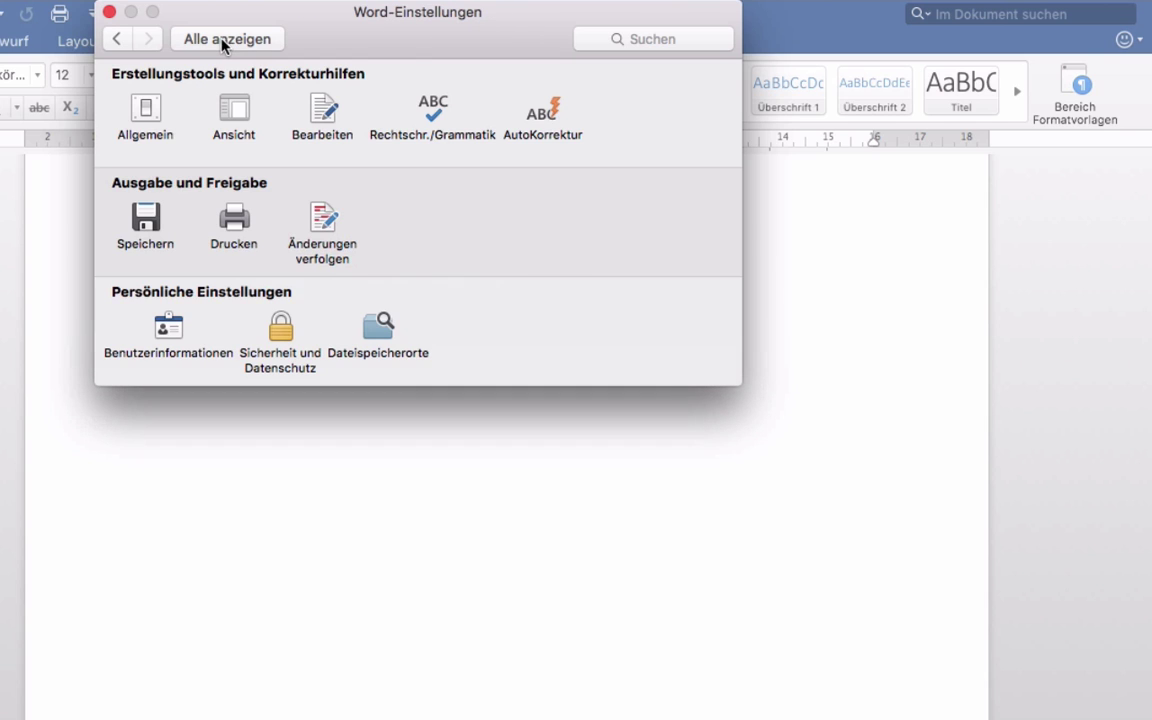